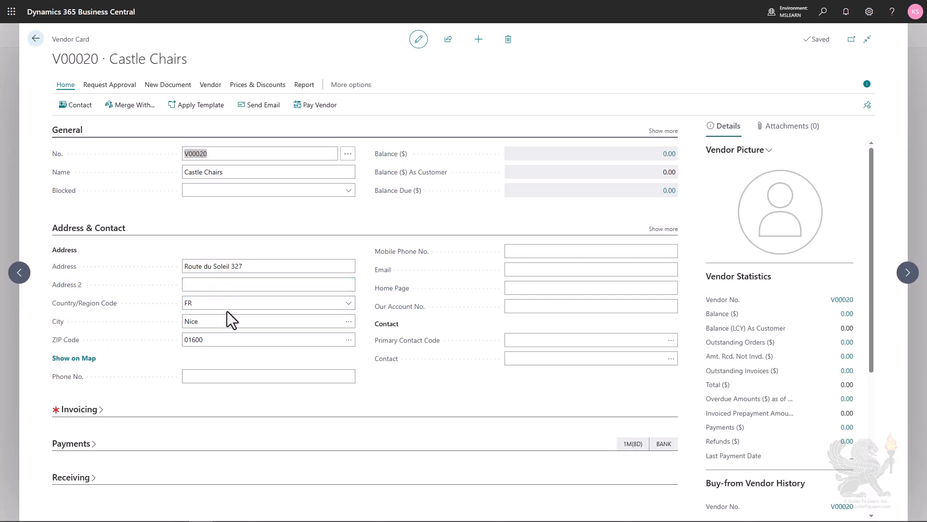
# Step: Expand the vendor's full invoicing details and create a new purchase invoice for Castle Chairs
pyautogui.click(72, 410)
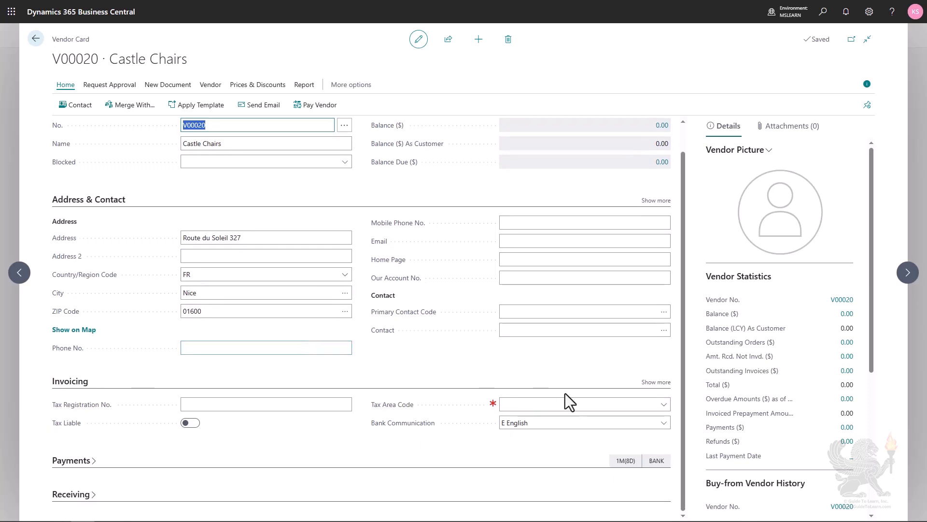
pyautogui.click(646, 384)
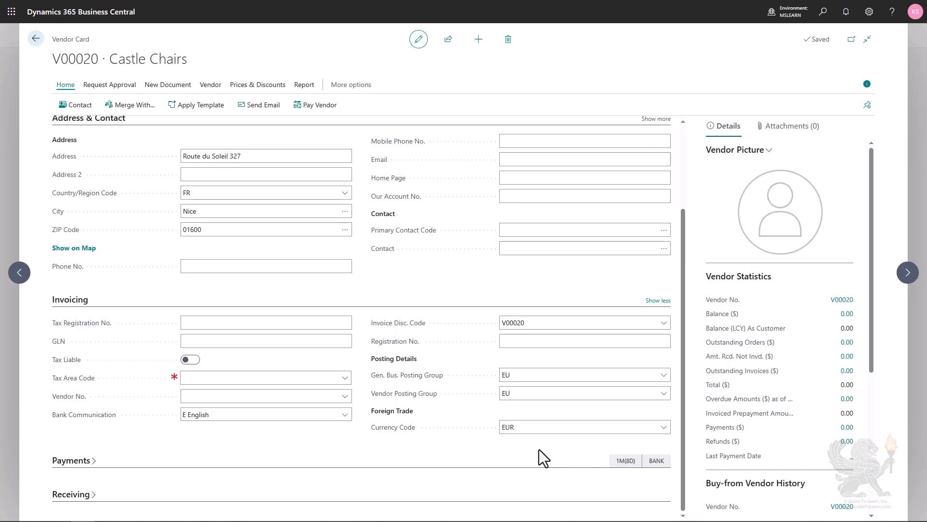
pyautogui.click(162, 86)
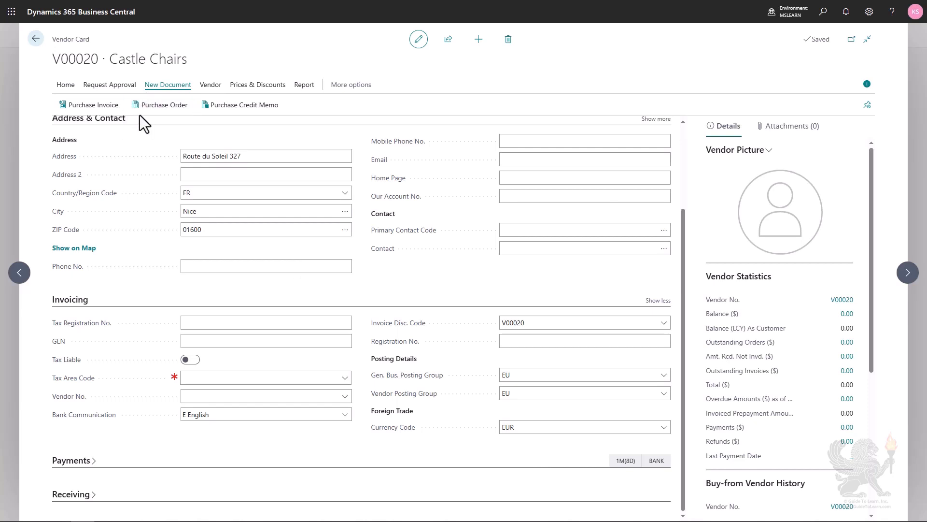
pyautogui.click(90, 110)
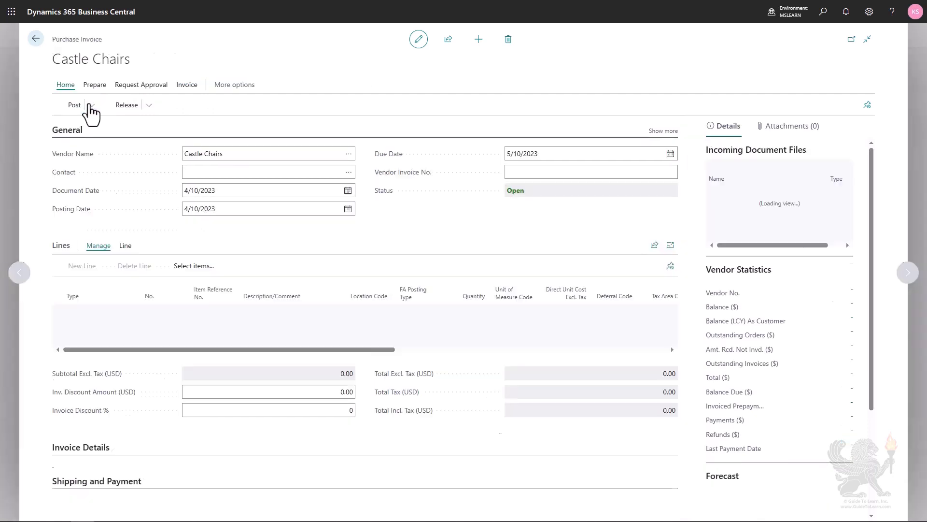
# Step: Enter C617 as the vendor invoice number
pyautogui.click(532, 172)
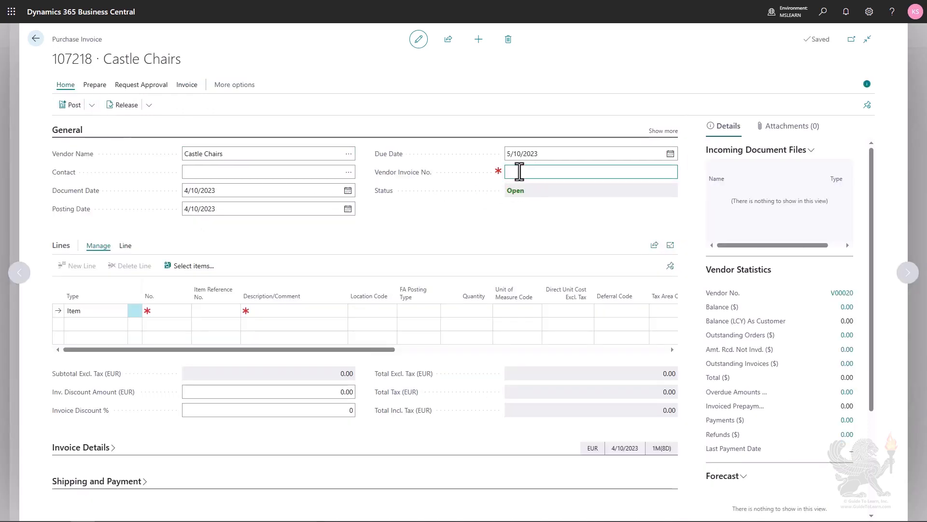
pyautogui.write('C6')
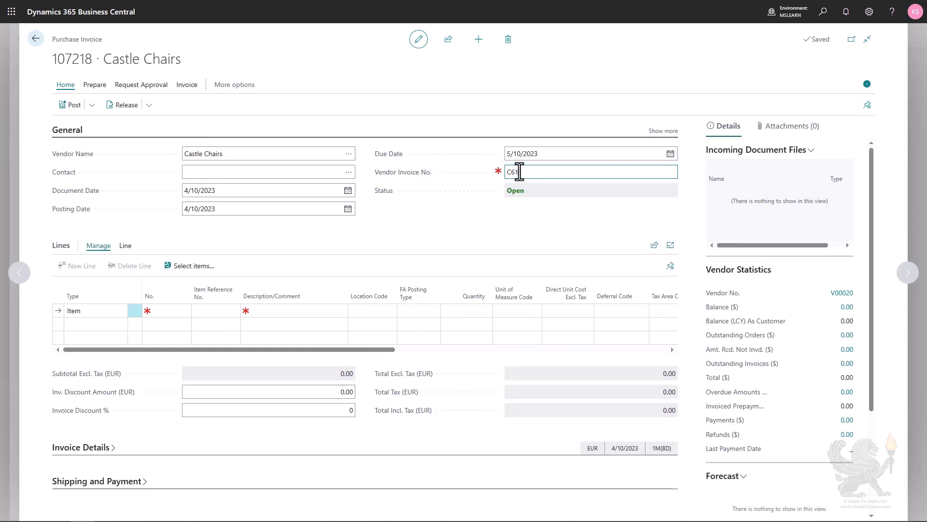
pyautogui.write('17')
# Step: Add item 1900-S, PARIS Guest Chair, black, on the first invoice line
pyautogui.click(162, 312)
pyautogui.click(183, 311)
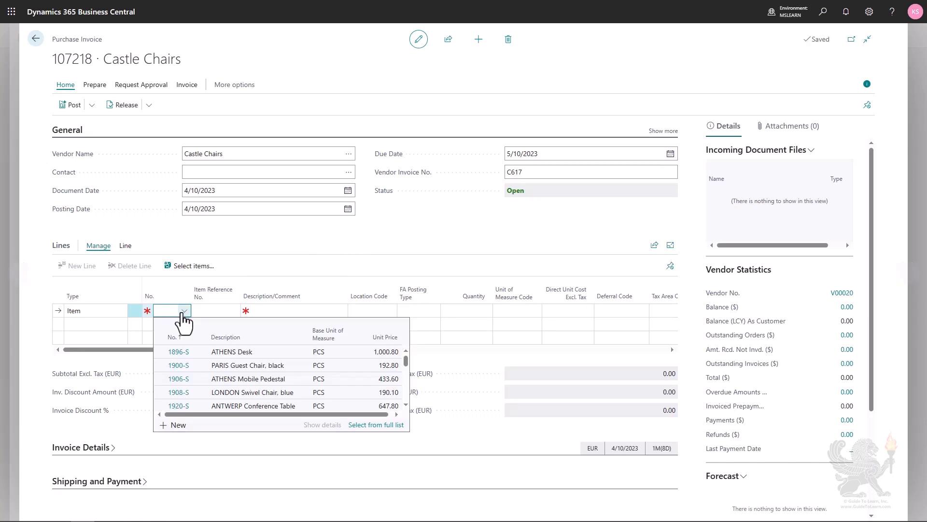
pyautogui.click(247, 367)
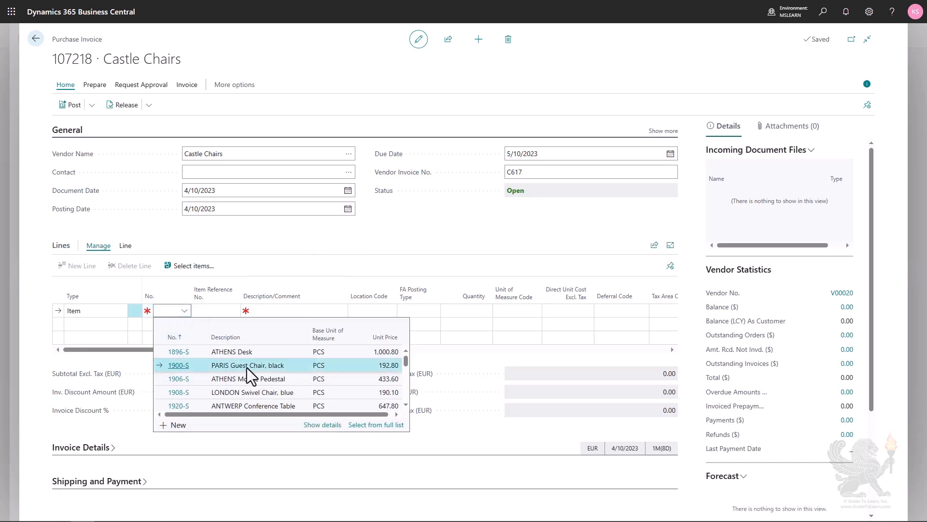
pyautogui.click(247, 369)
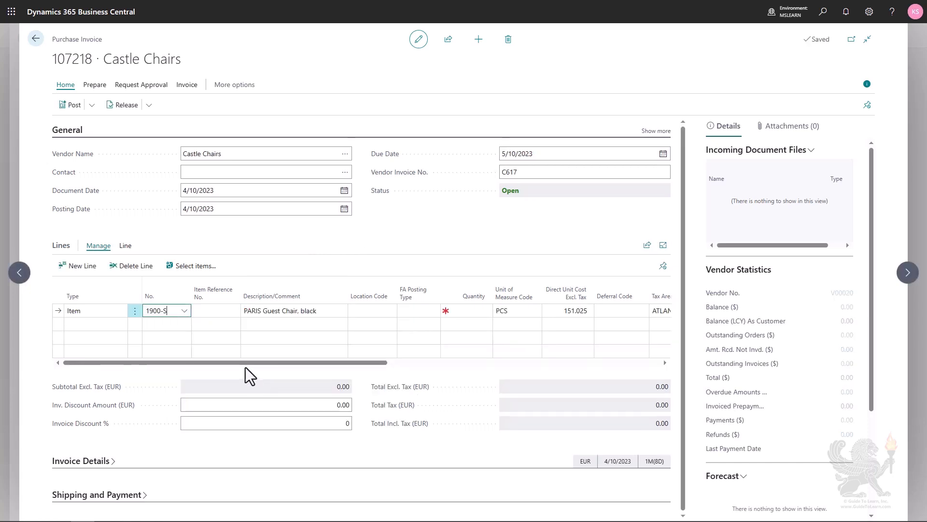
pyautogui.press('Tab')
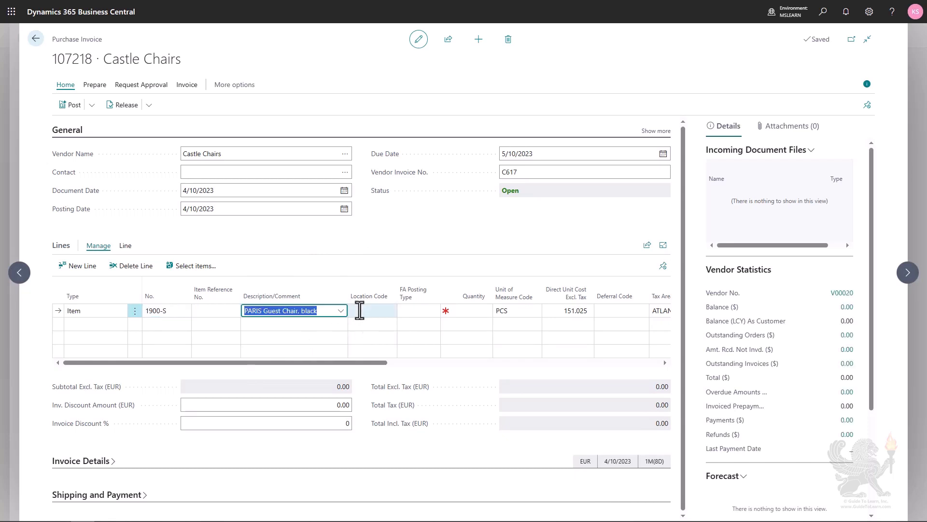
# Step: Set the line's location code to MAIN and its quantity to 50
pyautogui.click(360, 310)
pyautogui.write('m')
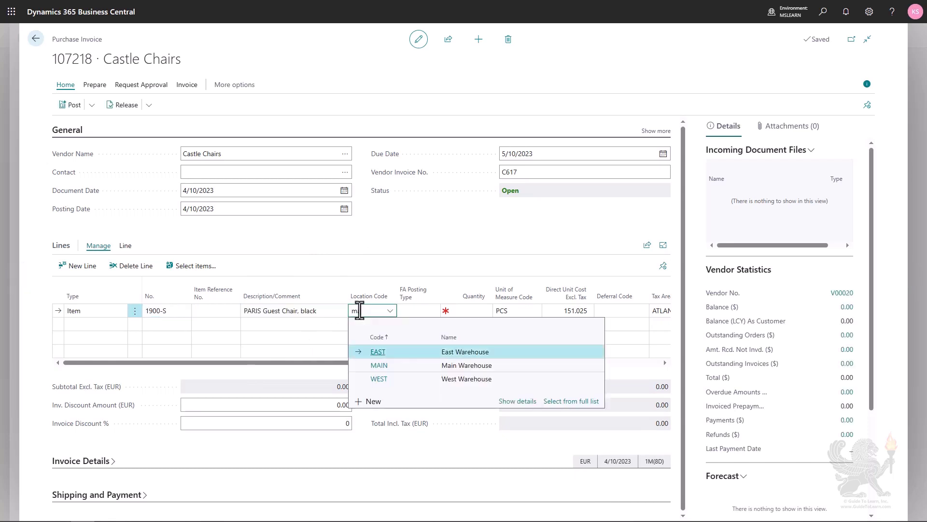
pyautogui.press('Tab')
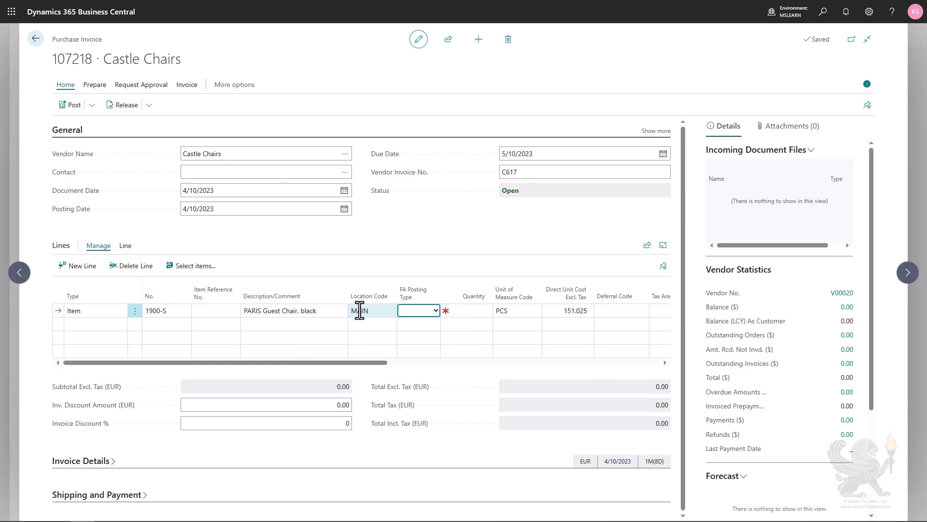
pyautogui.press('Tab')
pyautogui.write('50')
pyautogui.hotkey('shift', 'Tab')
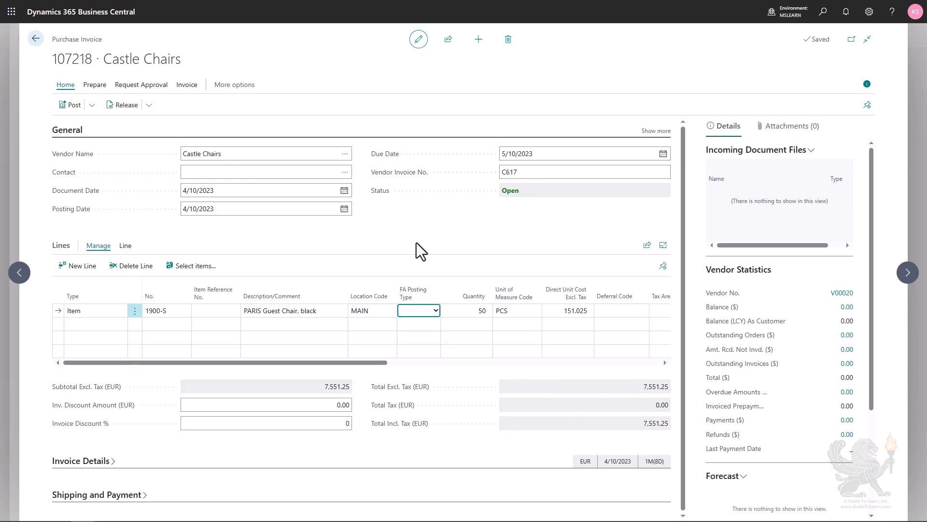
# Step: Open the purchase invoice statistics to review the totals, and close them
pyautogui.click(186, 87)
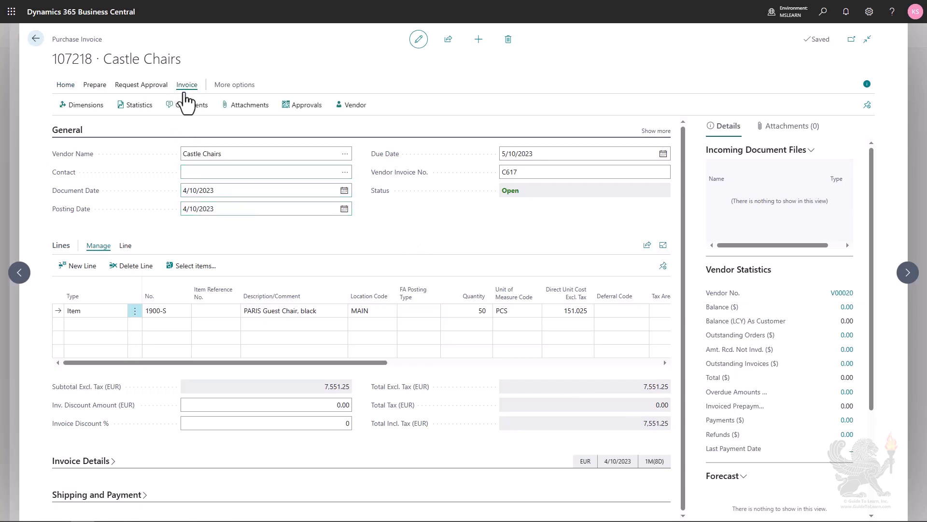
pyautogui.click(141, 106)
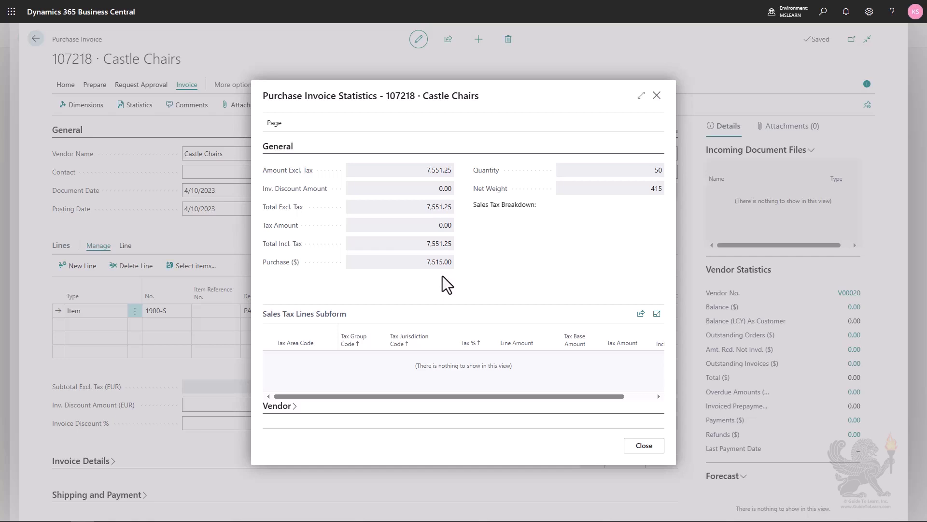
pyautogui.click(642, 448)
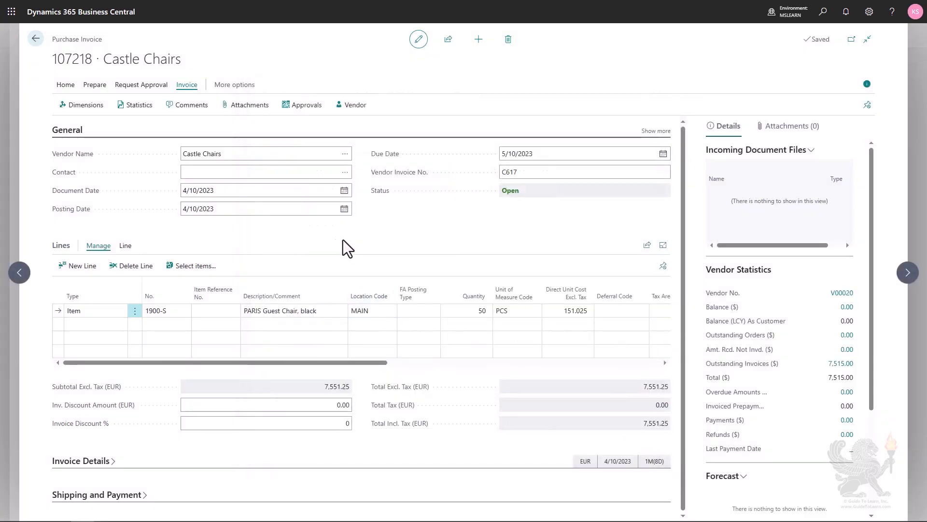
# Step: Open the line's dimensions and set the DEPARTMENT dimension to PROD
pyautogui.click(125, 246)
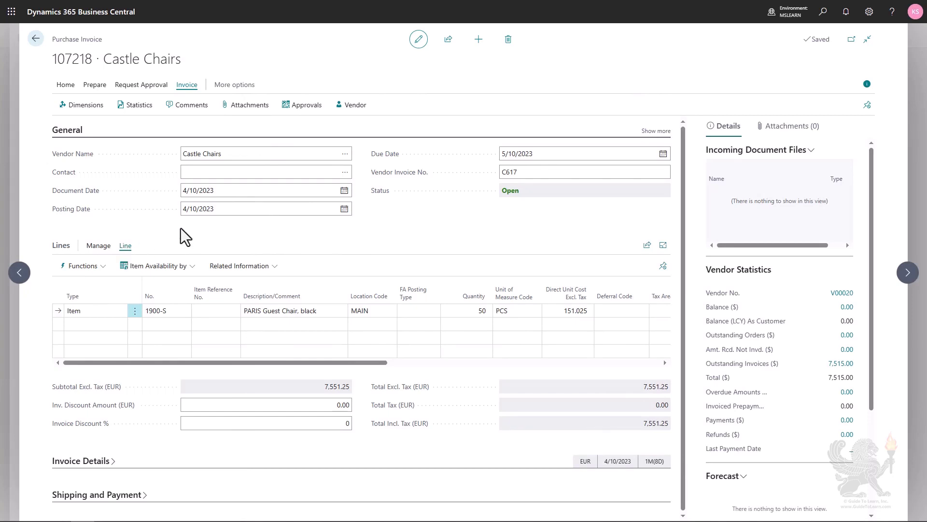
pyautogui.click(239, 268)
pyautogui.click(239, 291)
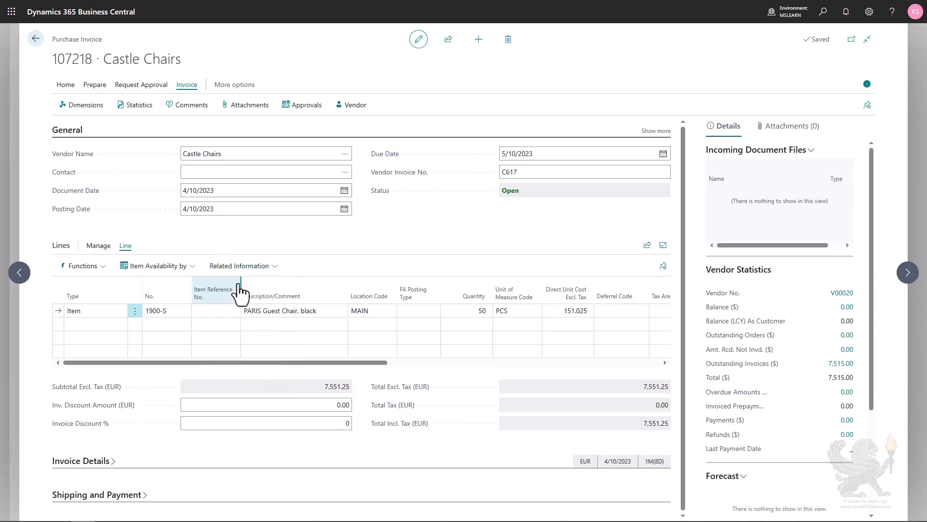
pyautogui.write('de')
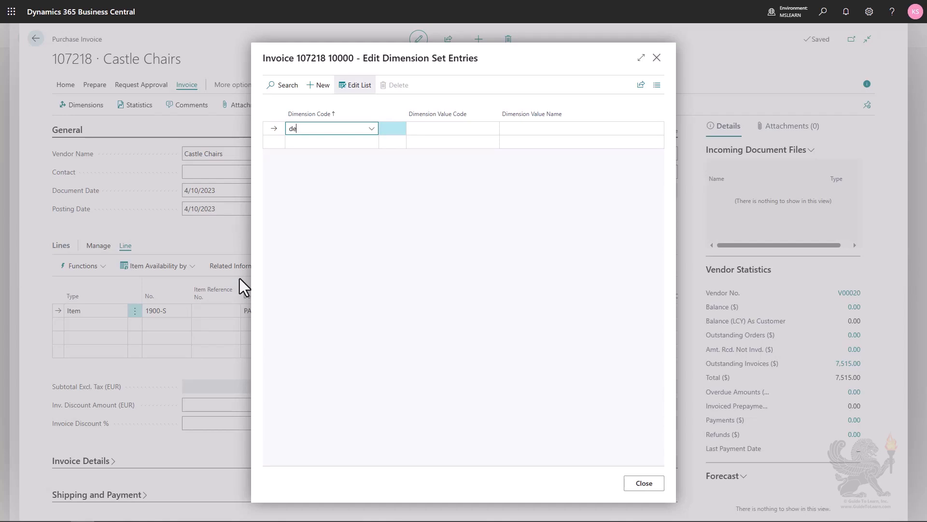
pyautogui.press('Tab')
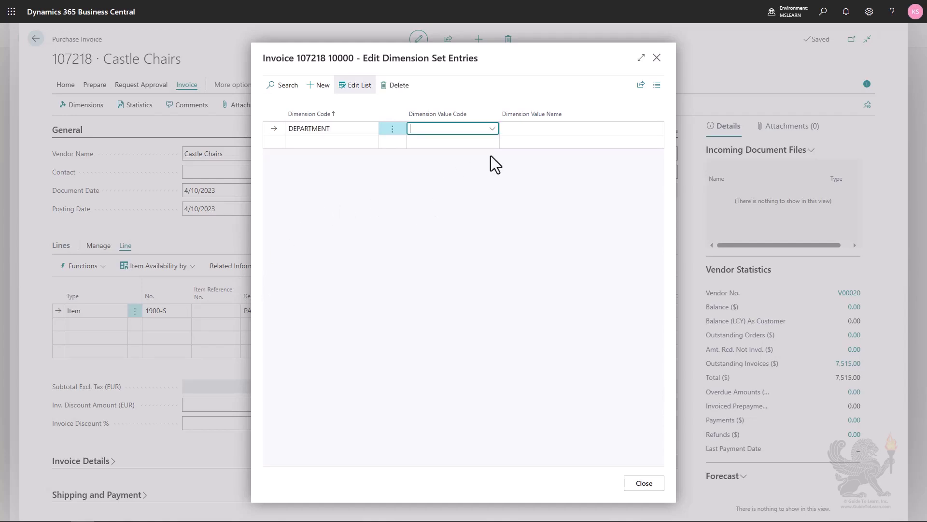
pyautogui.click(492, 128)
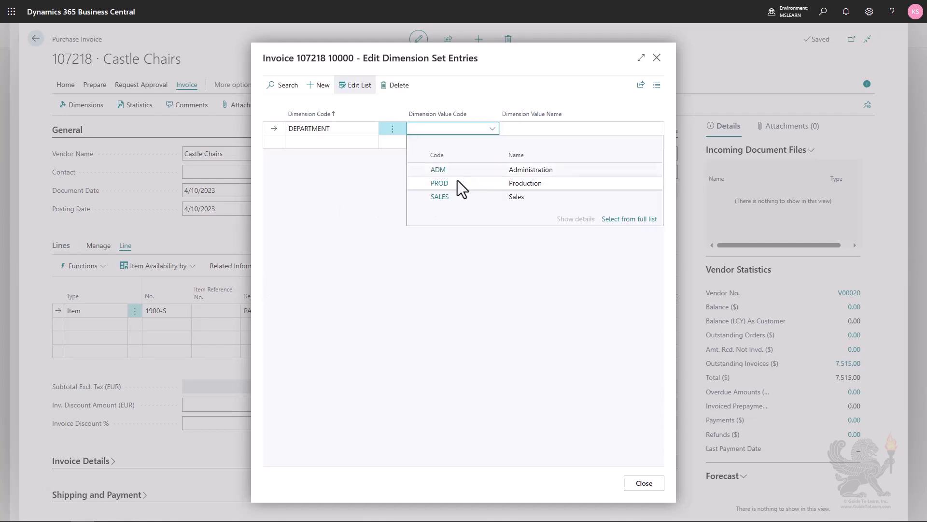
pyautogui.click(457, 183)
pyautogui.press('Return')
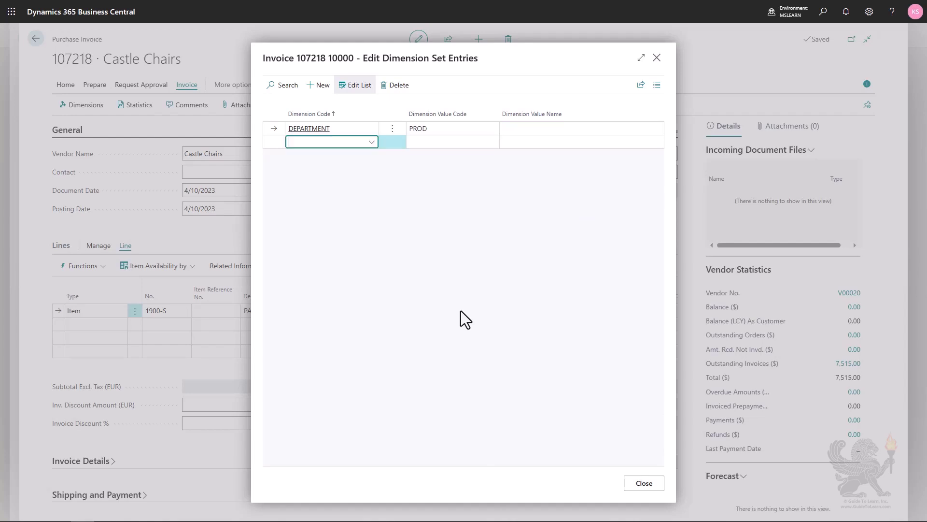
# Step: Add the BUSINESSGROUP dimension with value OFFICE and close the dimension entries
pyautogui.write('b')
pyautogui.click(370, 186)
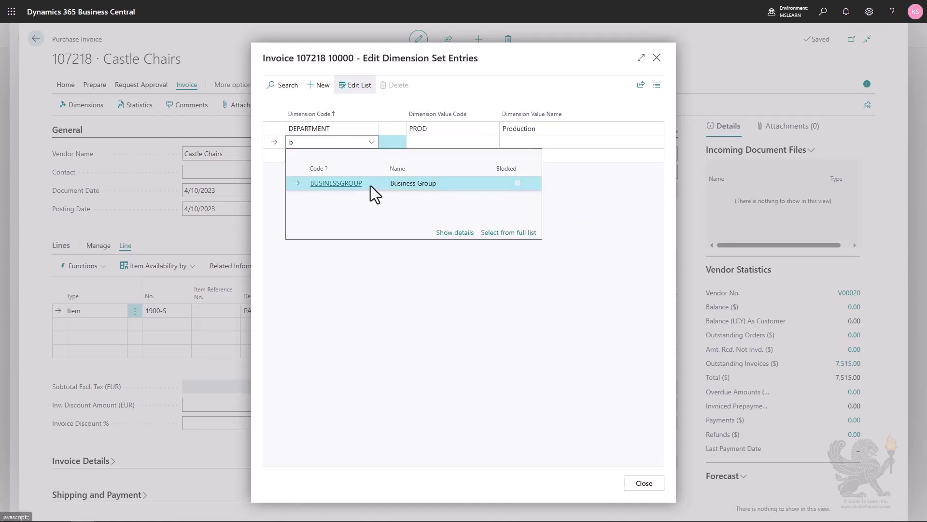
pyautogui.click(459, 141)
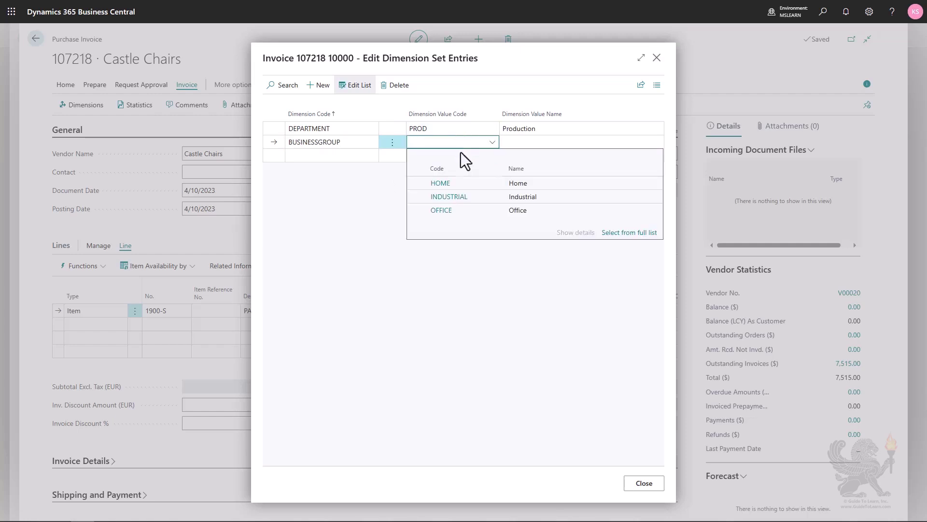
pyautogui.click(468, 210)
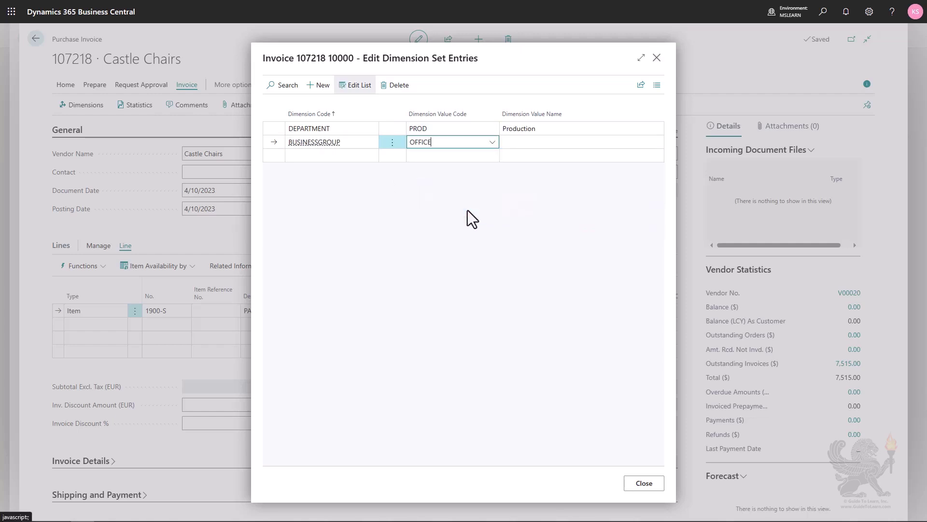
pyautogui.click(643, 483)
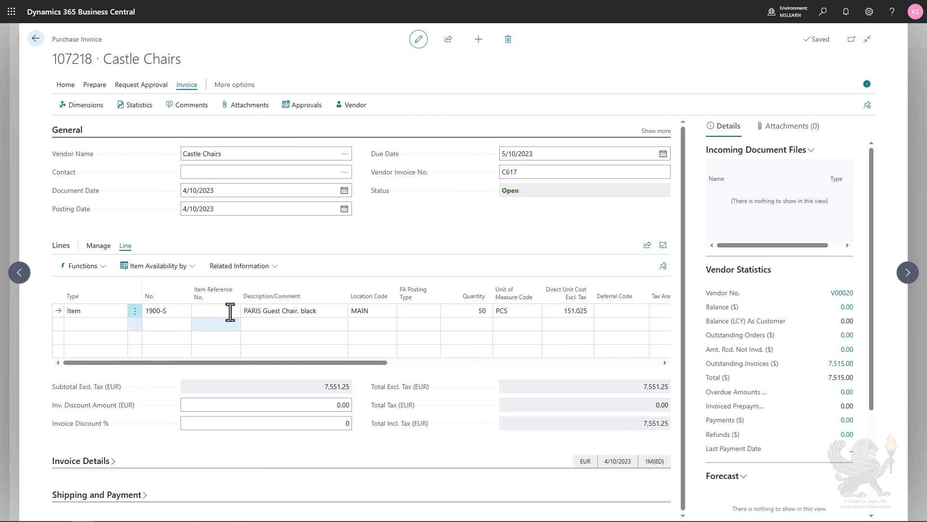
# Step: Post the purchase invoice and open the posted invoice
pyautogui.click(64, 87)
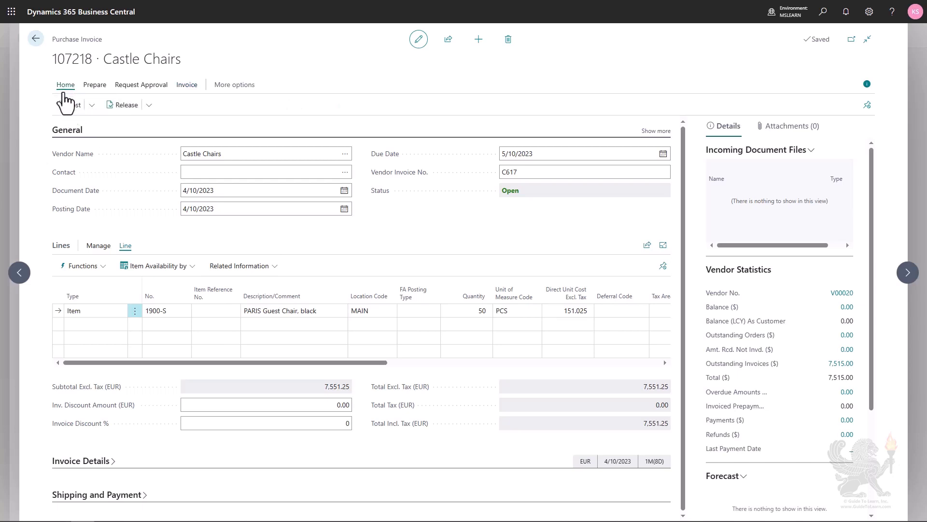
pyautogui.click(70, 104)
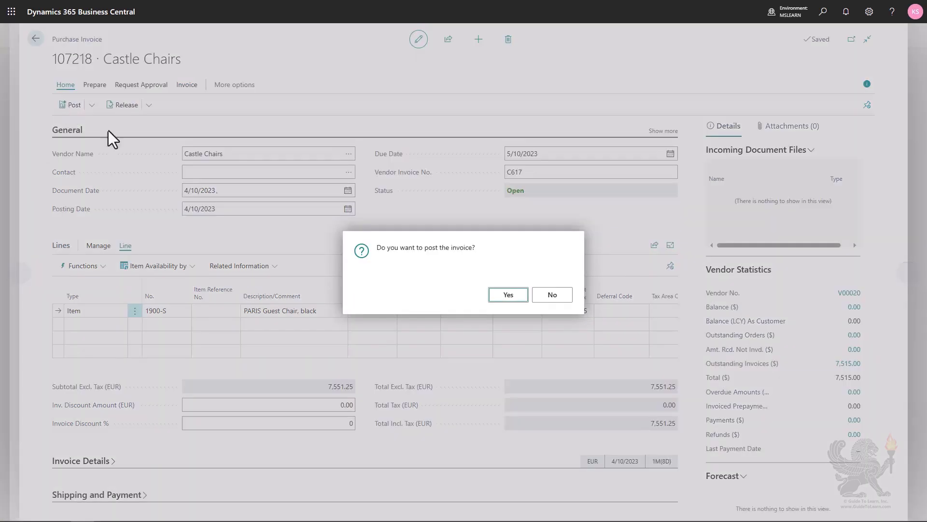
pyautogui.click(511, 298)
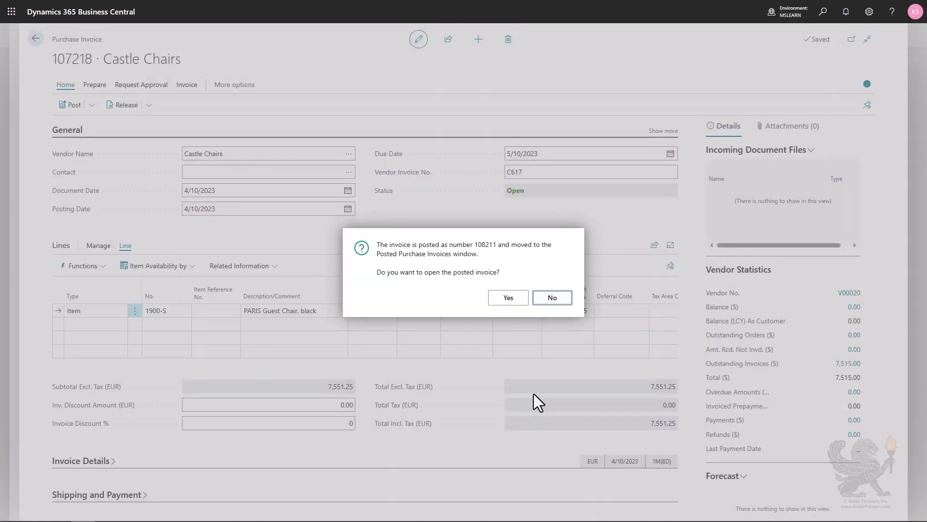
pyautogui.click(520, 303)
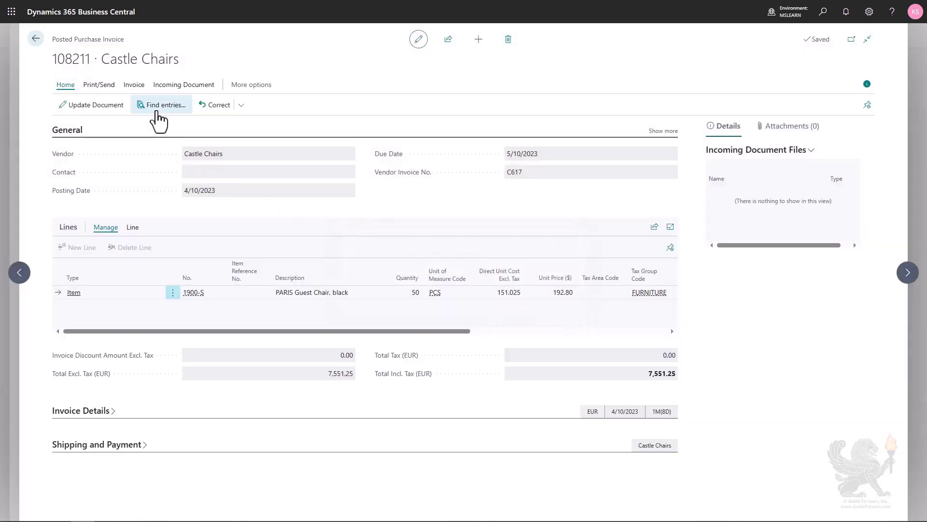
# Step: Find the posted invoice's related entries and review its G/L entries and vendor ledger entry
pyautogui.click(158, 107)
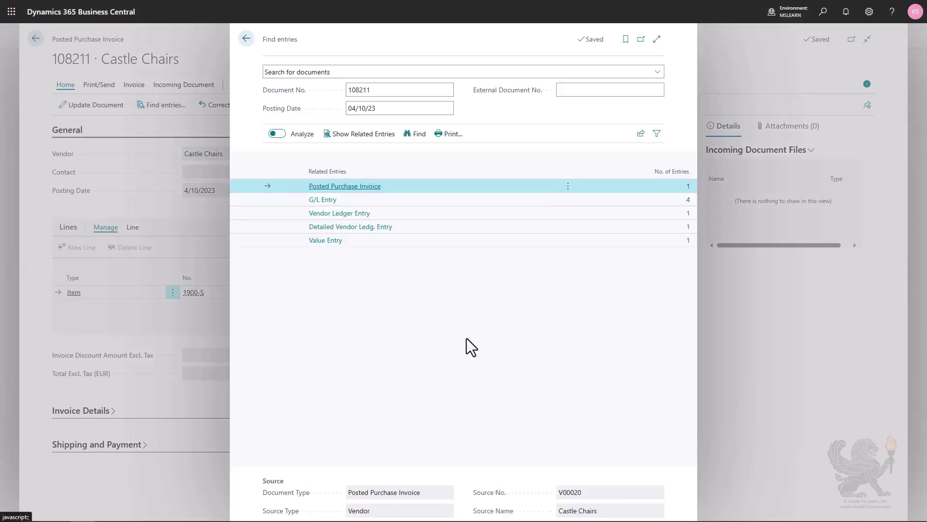
pyautogui.click(686, 202)
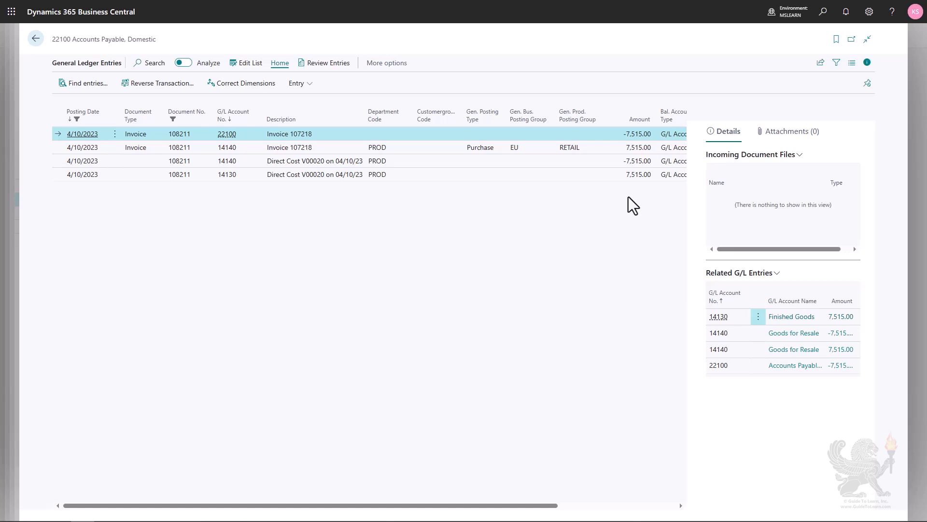
pyautogui.press('Escape')
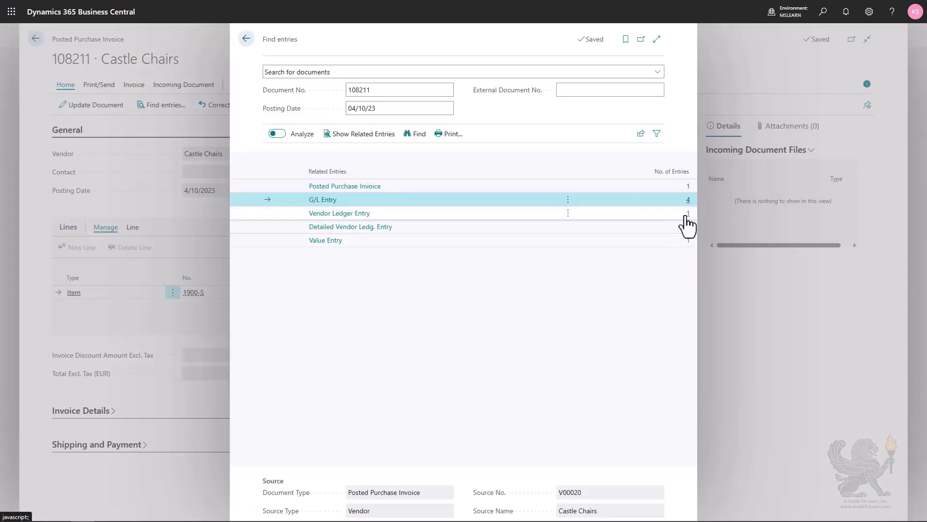
pyautogui.click(685, 216)
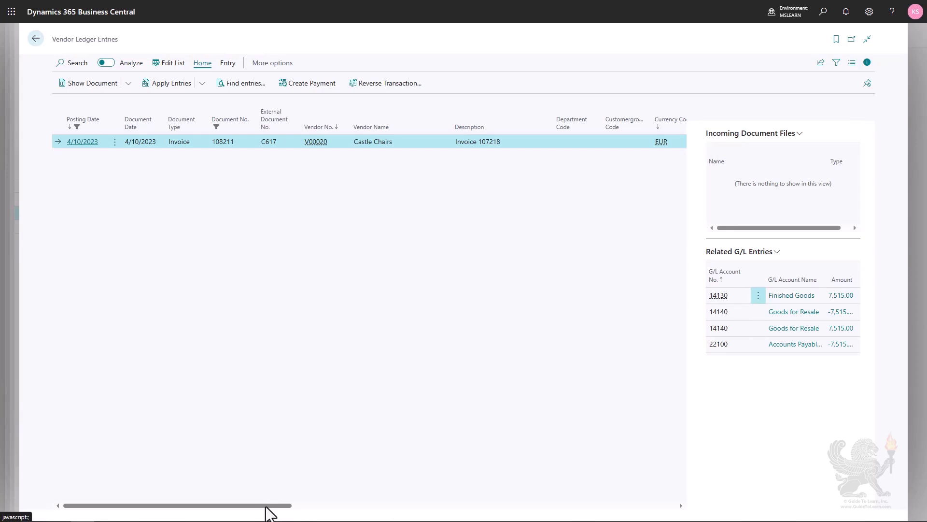
pyautogui.moveTo(269, 505); pyautogui.dragTo(426, 506)
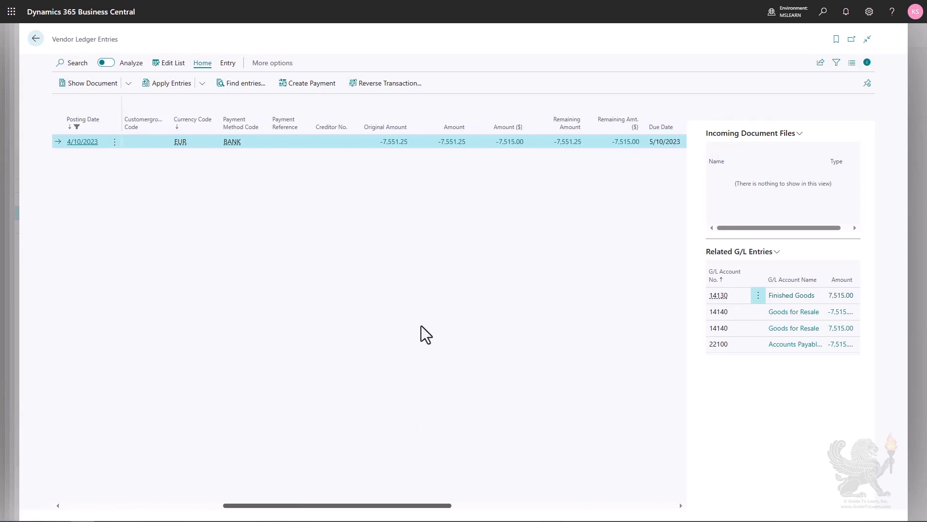